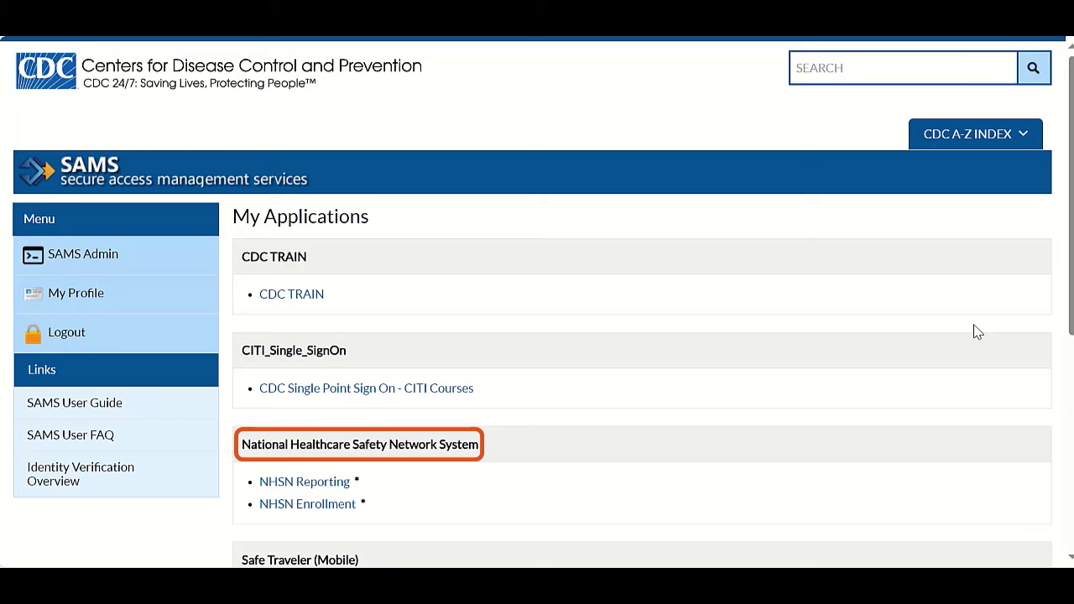
Step: Launch NHSN Reporting from the National Healthcare Safety Network System entry in SAMS
{"action": "left_click", "coordinate": [332, 490]}
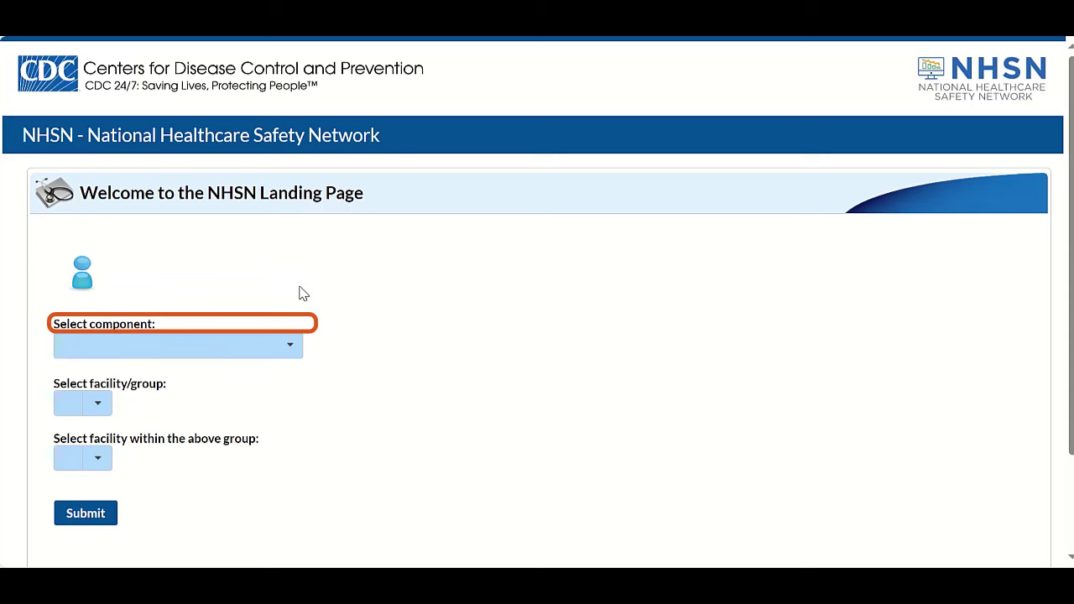
Step: Enter NHSN with the Healthcare Personnel Safety component and Training Video Test Facility 2
{"action": "left_click", "coordinate": [172, 346]}
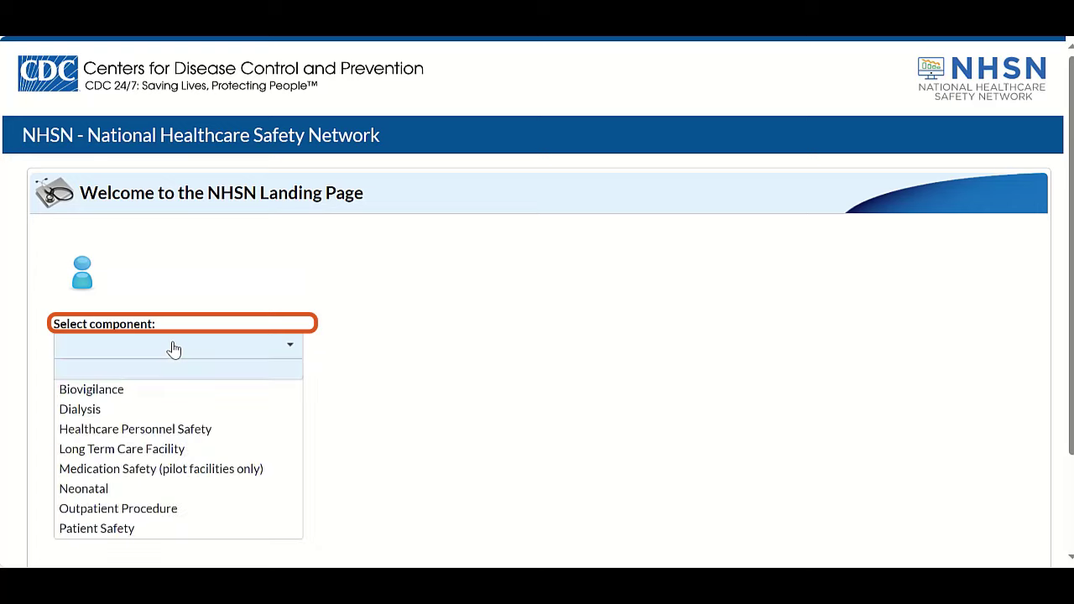
{"action": "left_click", "coordinate": [204, 435]}
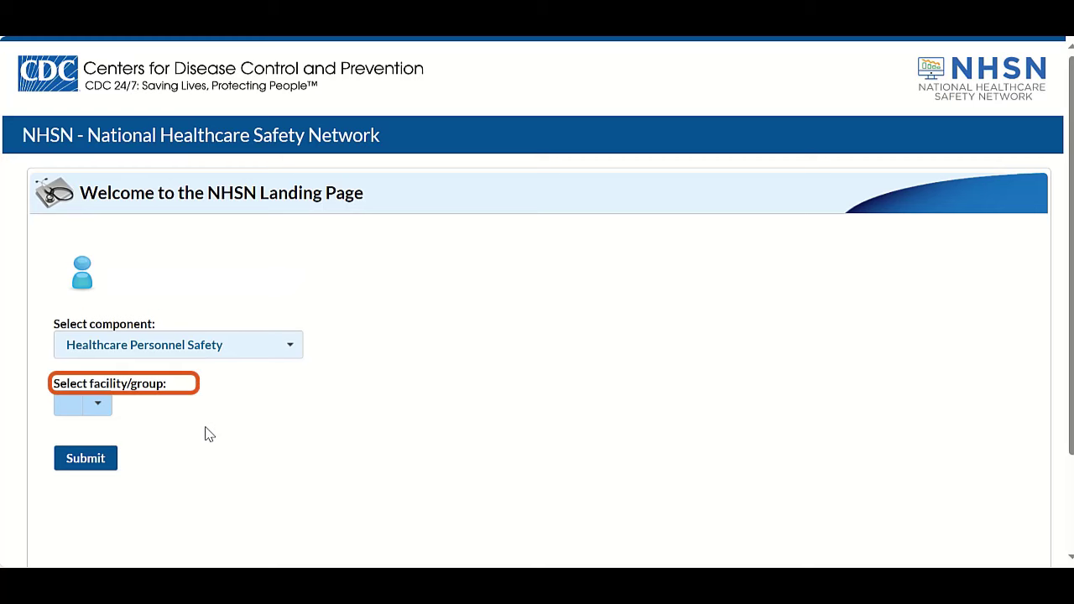
{"action": "left_click", "coordinate": [101, 406]}
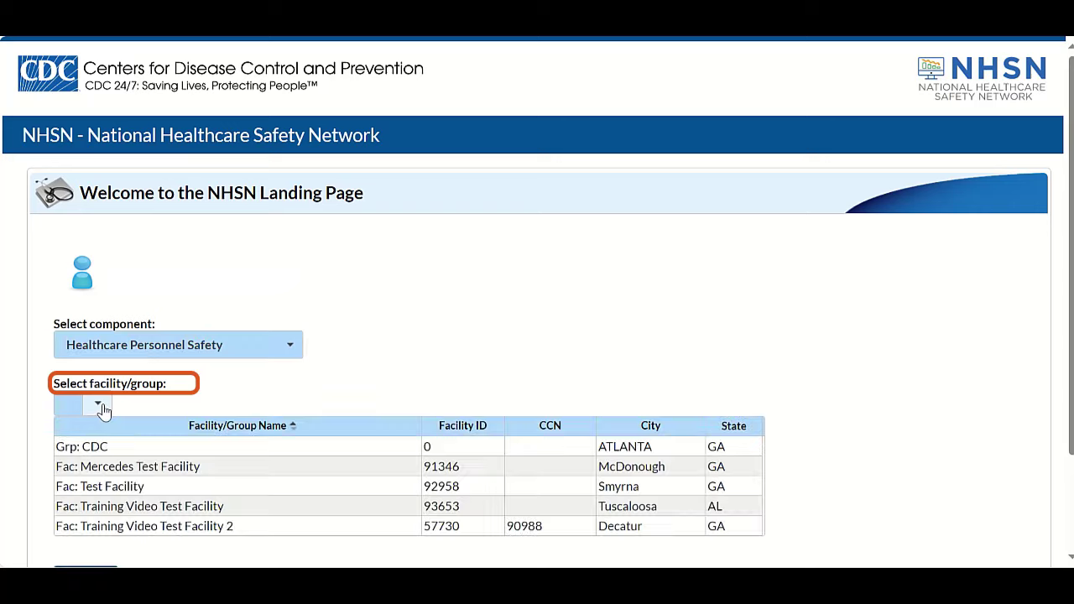
{"action": "left_click", "coordinate": [210, 527]}
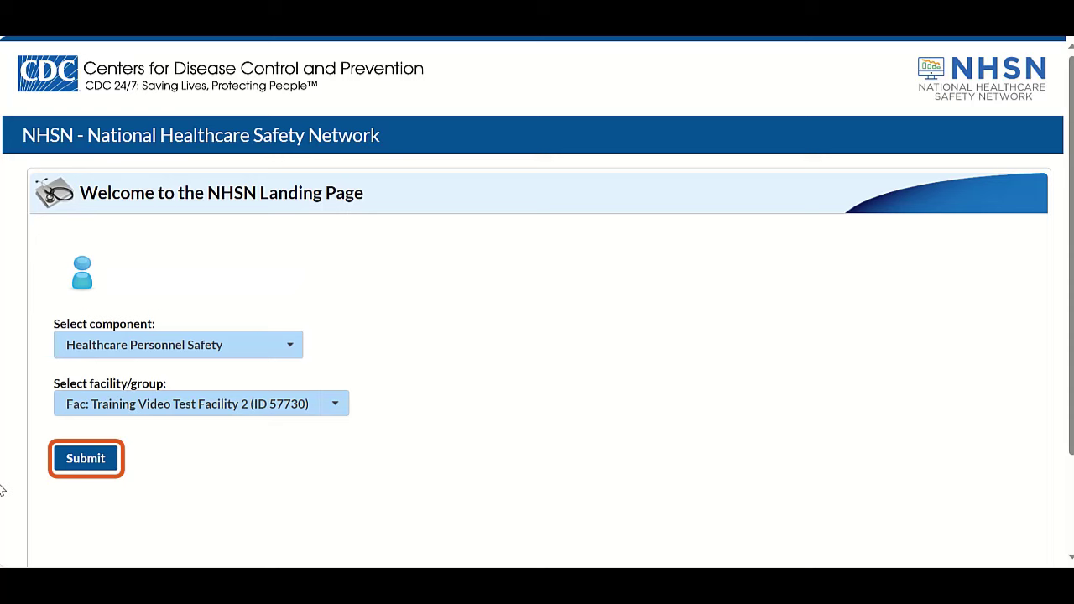
{"action": "left_click", "coordinate": [93, 457]}
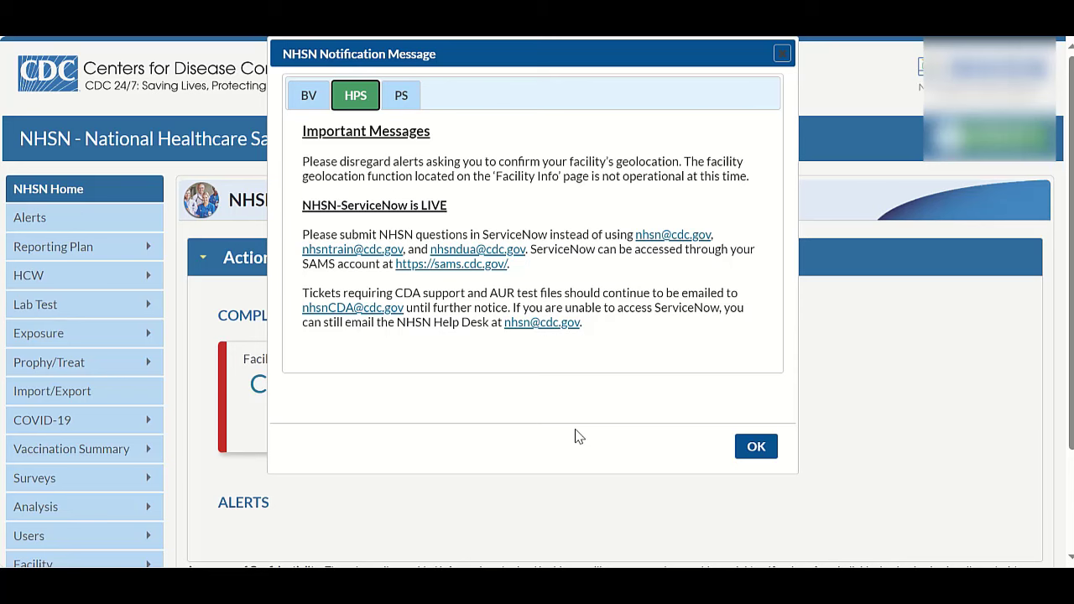
Step: Dismiss the NHSN notification message and bring up the Facility submenu in the left navigation
{"action": "left_click", "coordinate": [746, 458]}
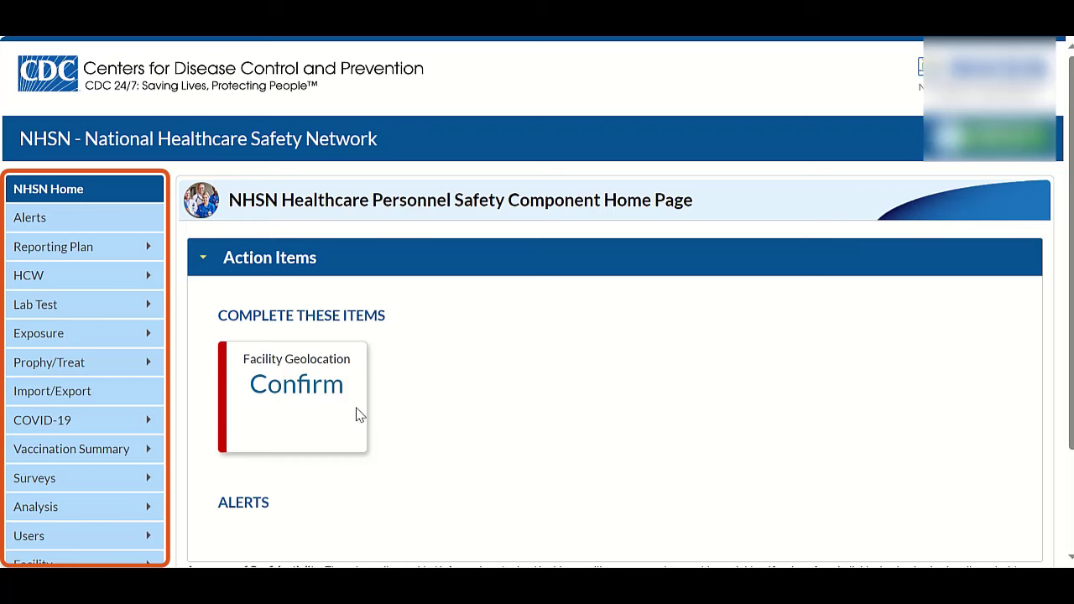
{"action": "mouse_move", "coordinate": [88, 504]}
{"action": "scroll", "coordinate": [88, 504], "scroll_direction": "down", "scroll_amount": 1}
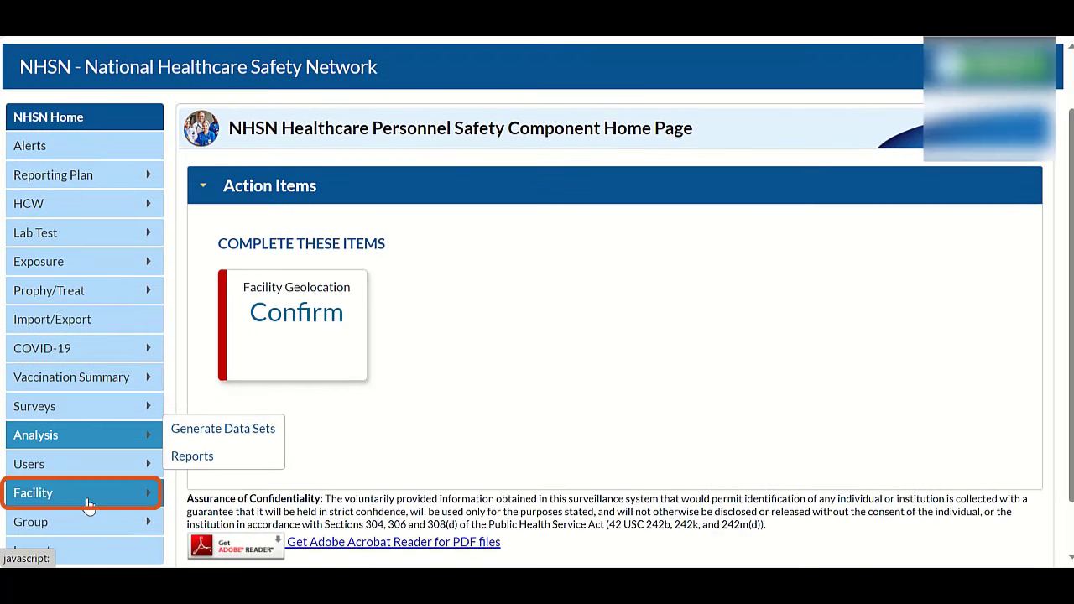
{"action": "mouse_move", "coordinate": [130, 498]}
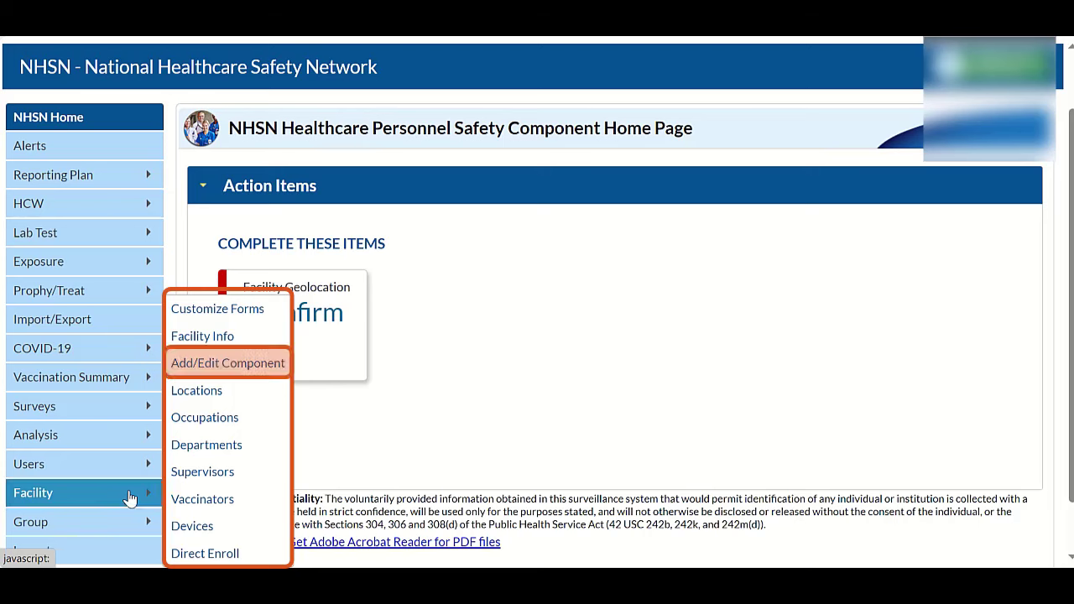
Step: In Facility > Add/Edit Component, past the geolocation error, mark Neonatal as followed
{"action": "left_click", "coordinate": [207, 363]}
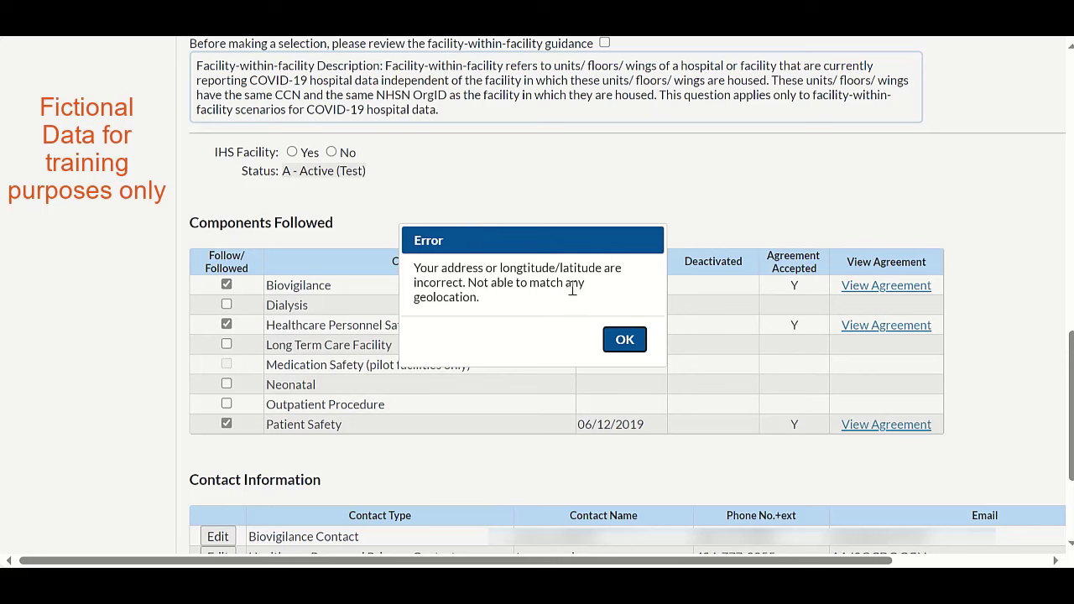
{"action": "left_click", "coordinate": [623, 342]}
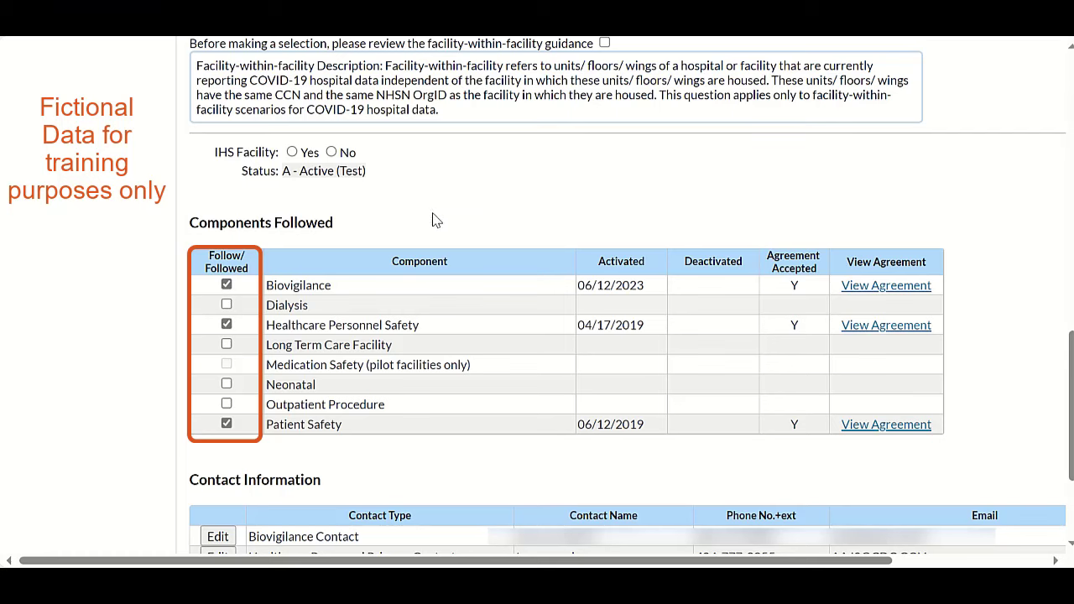
{"action": "left_click", "coordinate": [227, 384]}
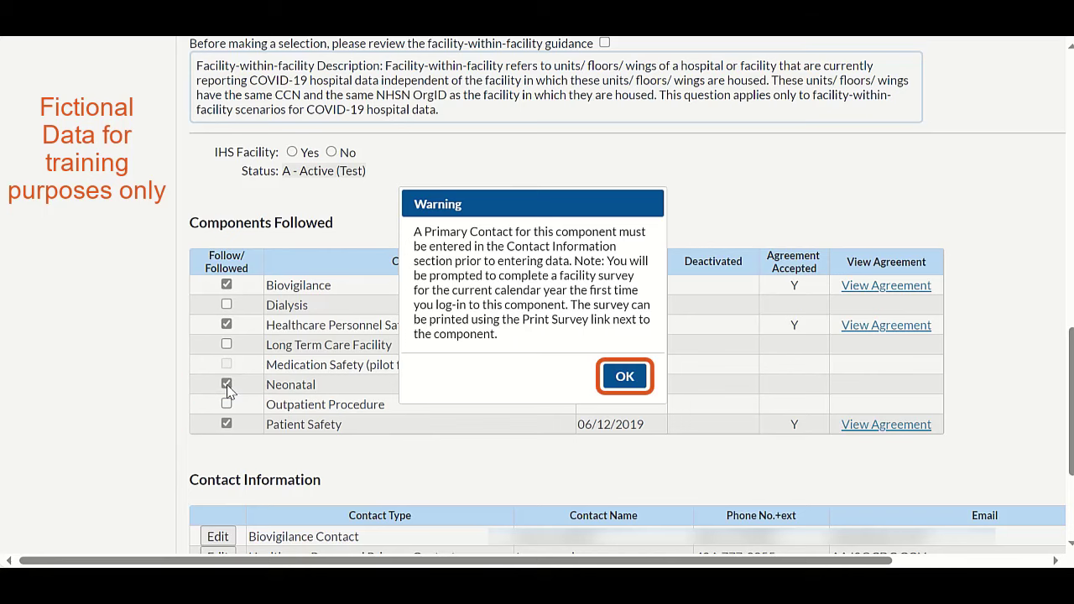
Step: Acknowledge the primary-contact warning and assign an existing NHSN user by pasting their e-mail
{"action": "left_click", "coordinate": [620, 377]}
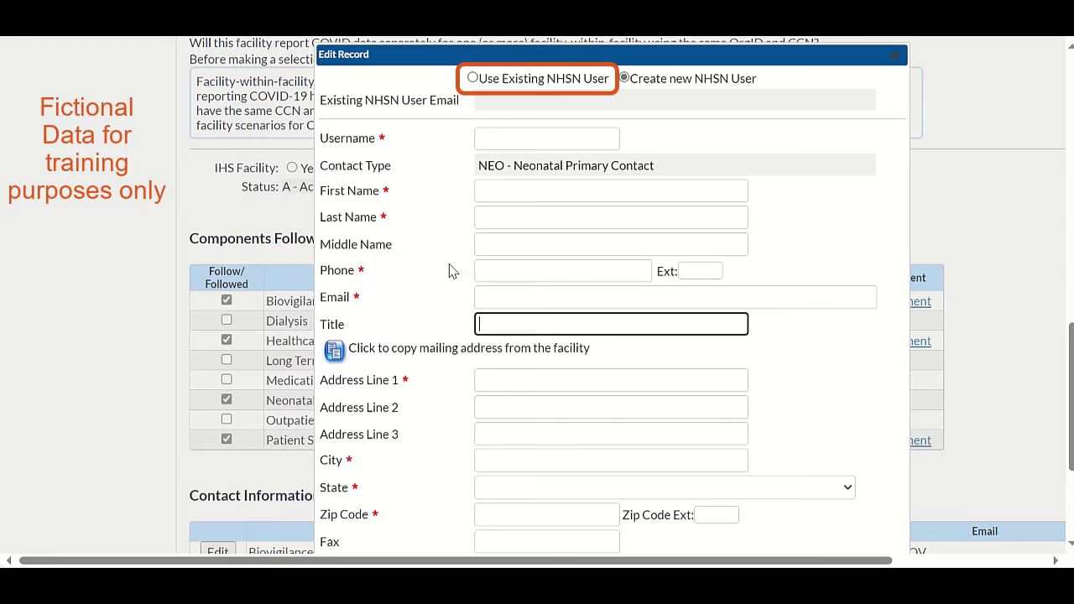
{"action": "left_click", "coordinate": [473, 78]}
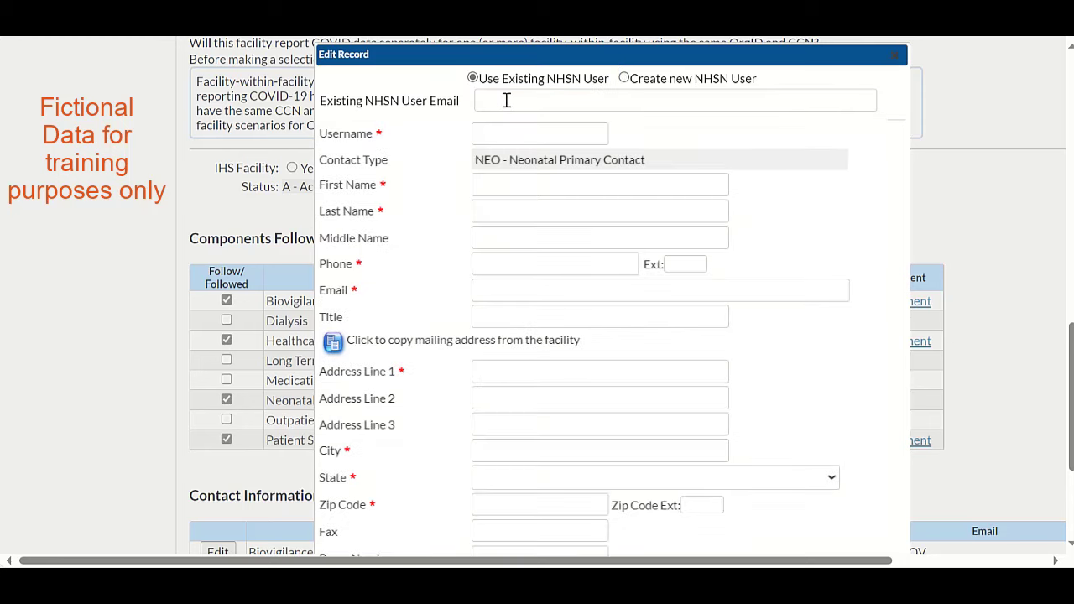
{"action": "left_click", "coordinate": [506, 100]}
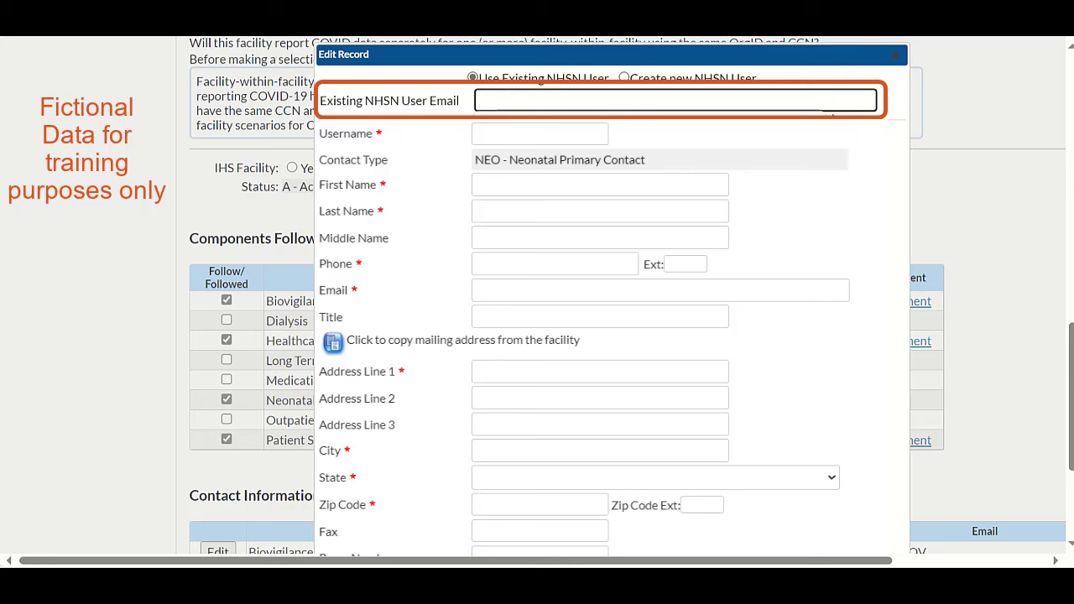
{"action": "key", "text": "ctrl+v"}
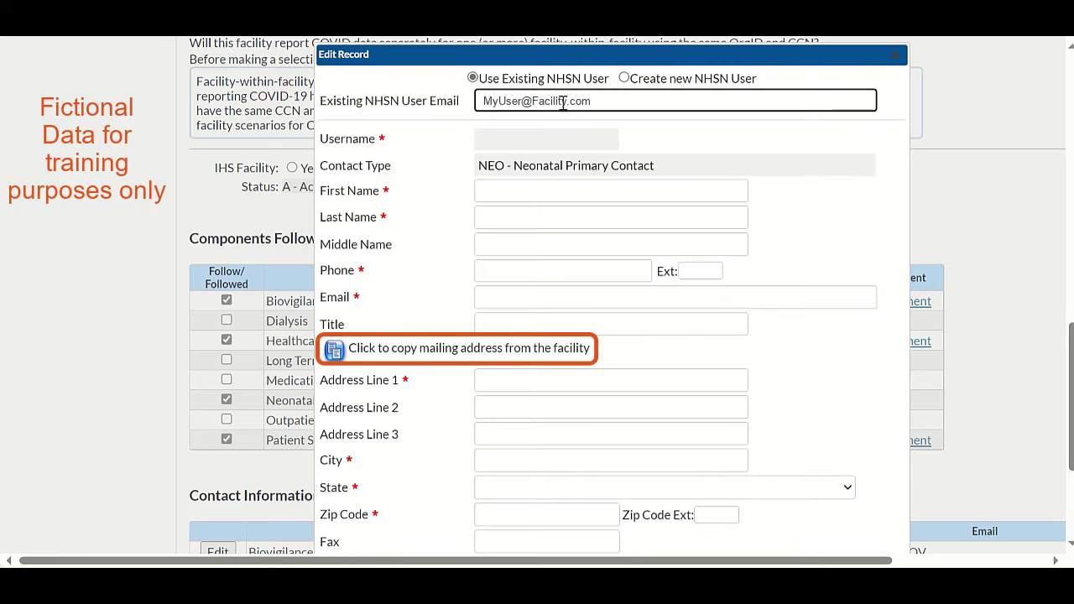
Step: Copy the facility mailing address into the contact and save the NEO - Neonatal Primary Contact
{"action": "left_click", "coordinate": [337, 348]}
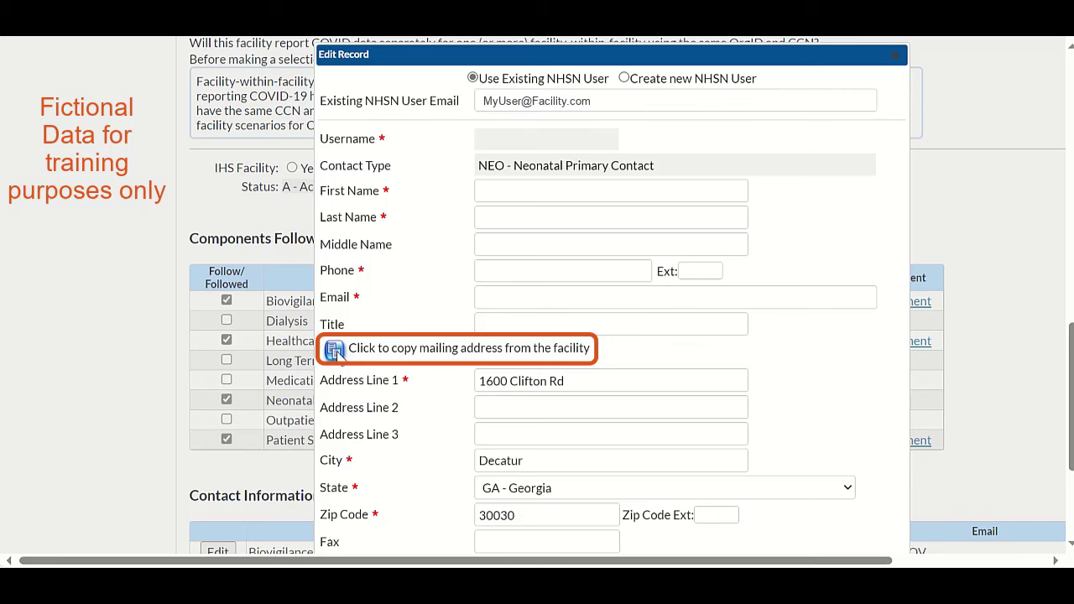
{"action": "scroll", "coordinate": [741, 246], "scroll_direction": "down", "scroll_amount": 2}
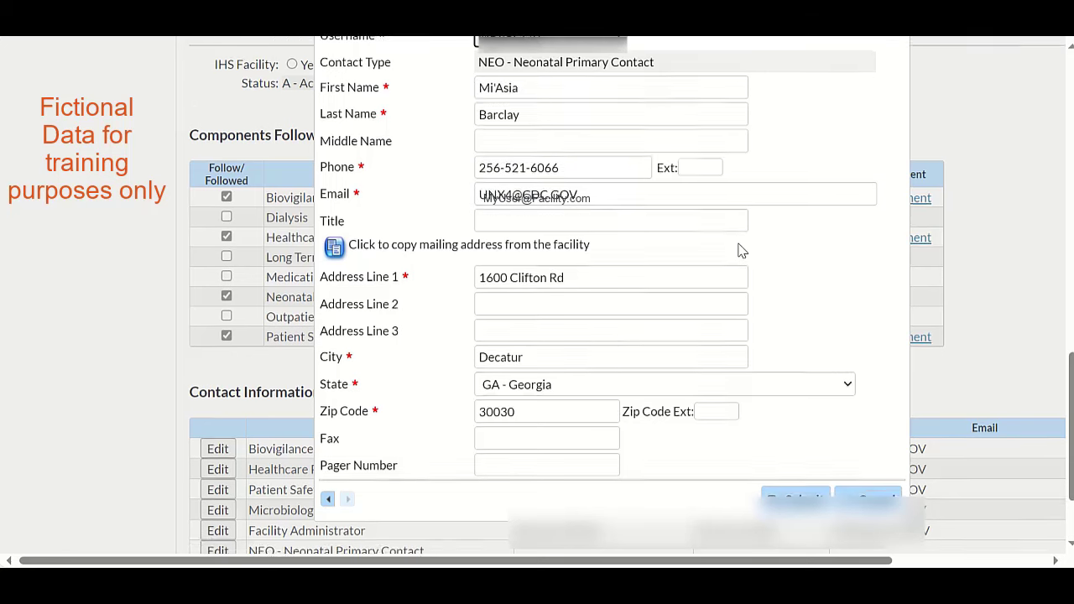
{"action": "scroll", "coordinate": [741, 250], "scroll_direction": "down", "scroll_amount": 2}
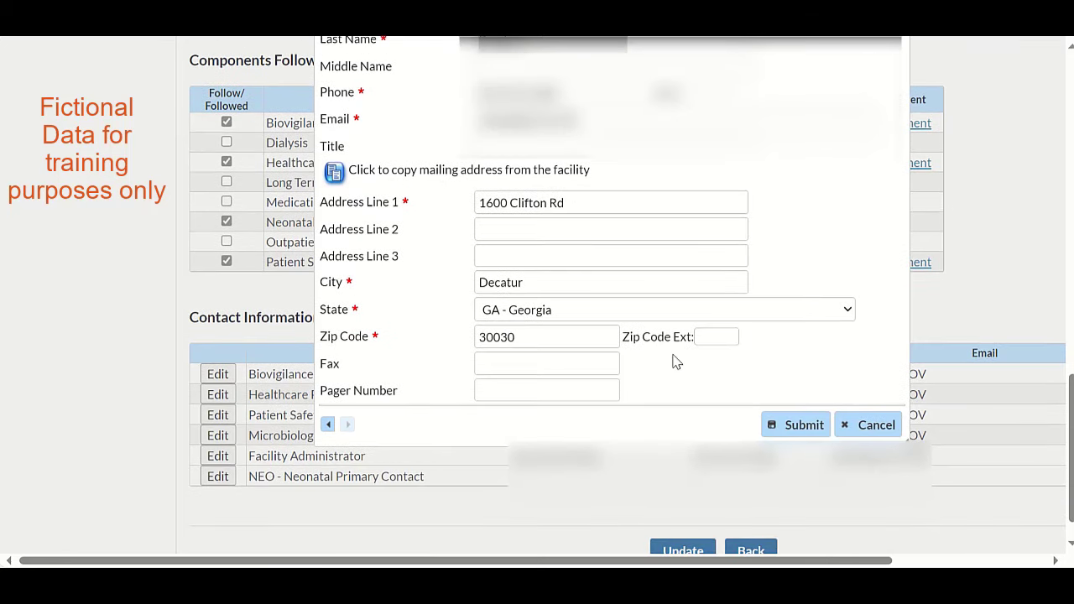
{"action": "left_click", "coordinate": [780, 428]}
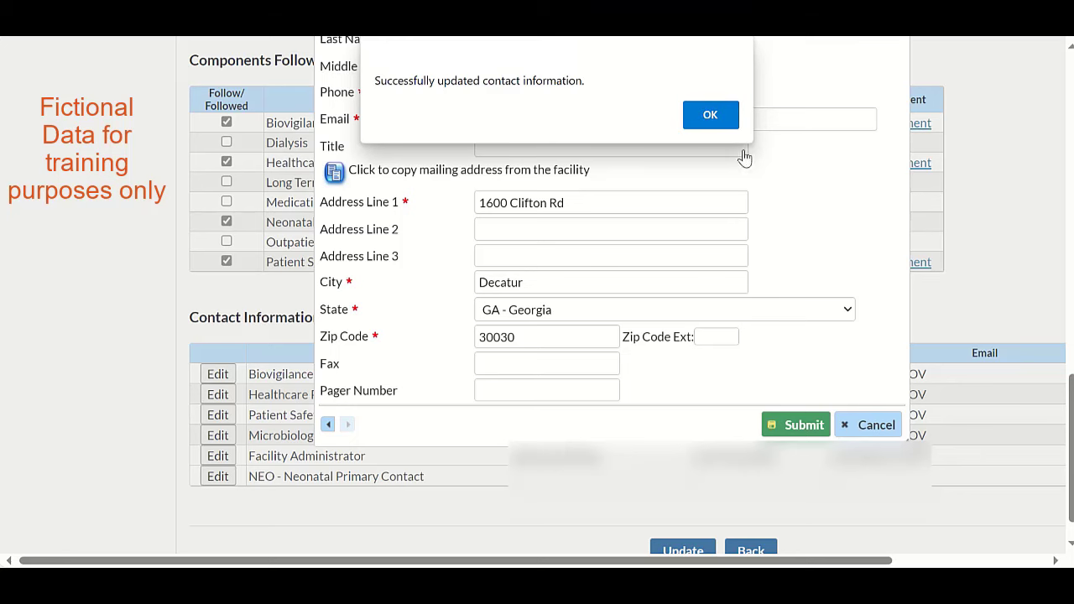
{"action": "left_click", "coordinate": [711, 126]}
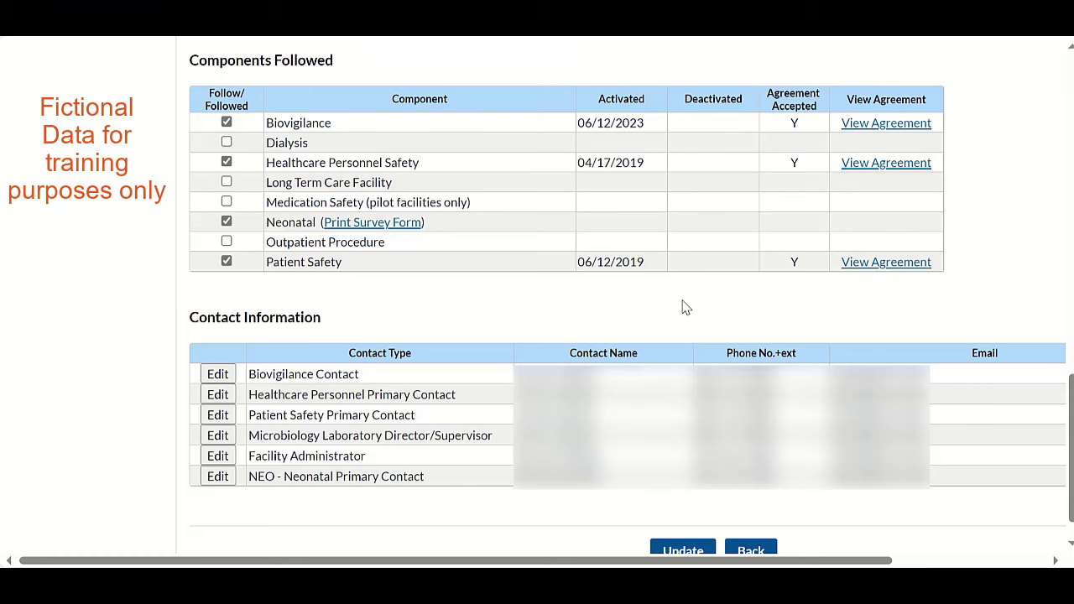
Step: Update the facility information, dismiss the geolocation error, and log out of NHSN
{"action": "scroll", "coordinate": [684, 307], "scroll_direction": "down", "scroll_amount": 1}
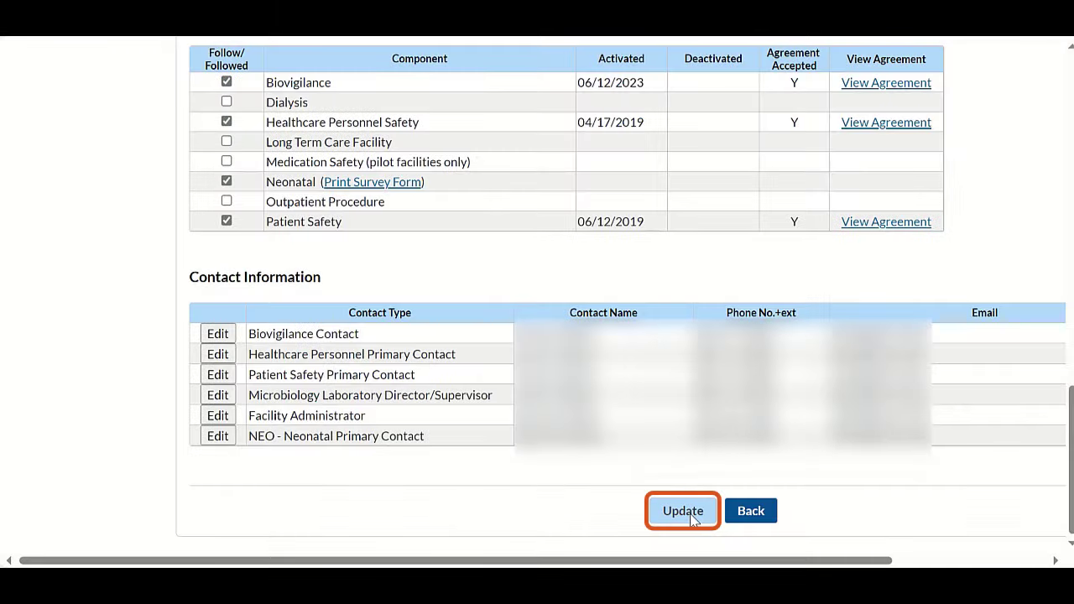
{"action": "left_click", "coordinate": [683, 510]}
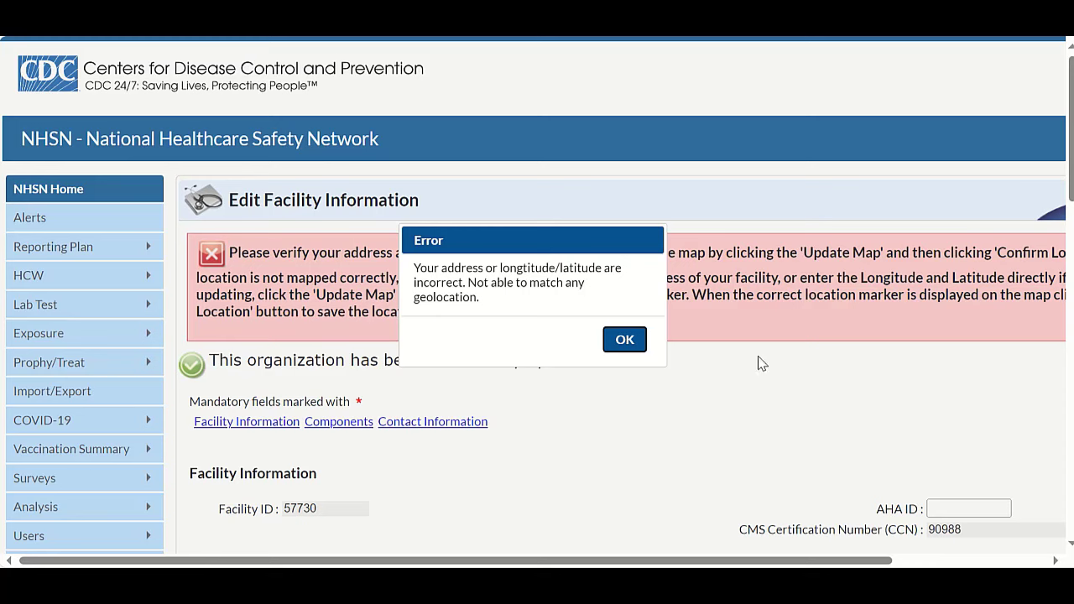
{"action": "left_click", "coordinate": [621, 339]}
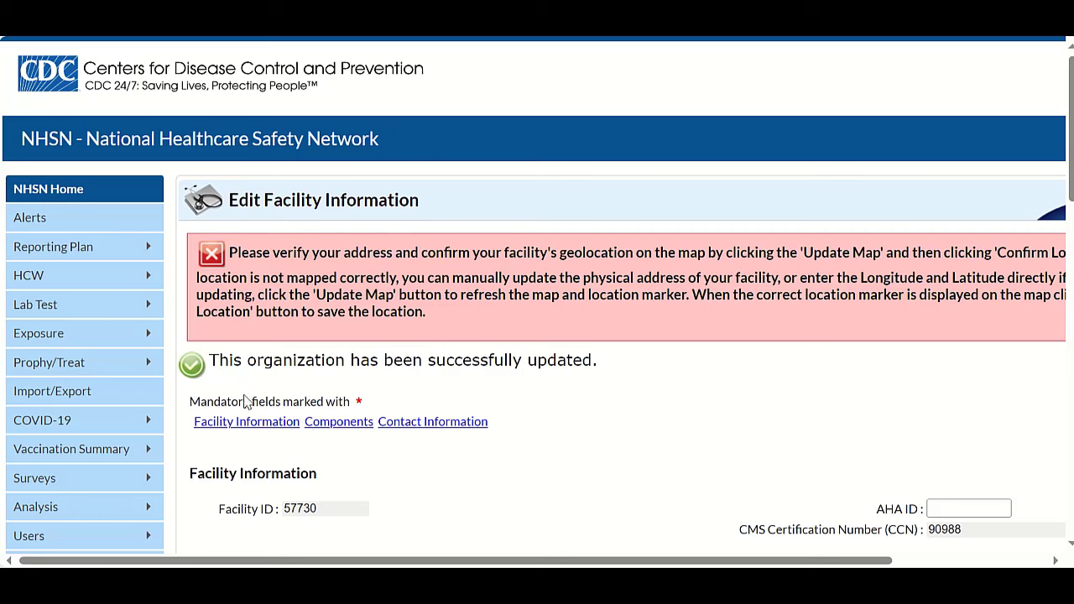
{"action": "scroll", "coordinate": [109, 403], "scroll_direction": "down", "scroll_amount": 3}
{"action": "left_click", "coordinate": [67, 350]}
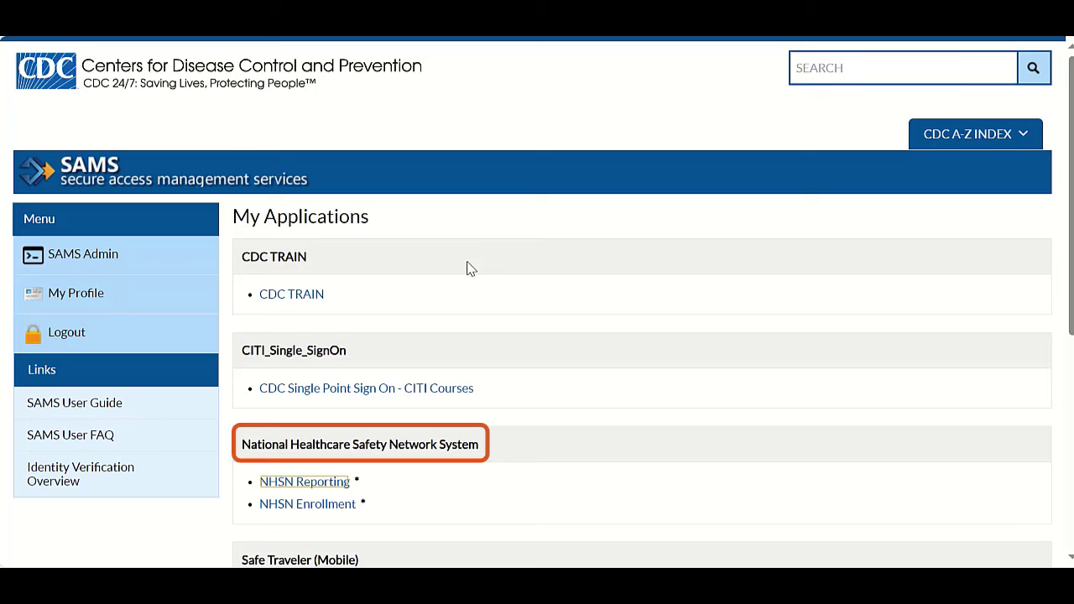
Step: Reopen NHSN Reporting from the SAMS My Applications page
{"action": "left_click", "coordinate": [319, 488]}
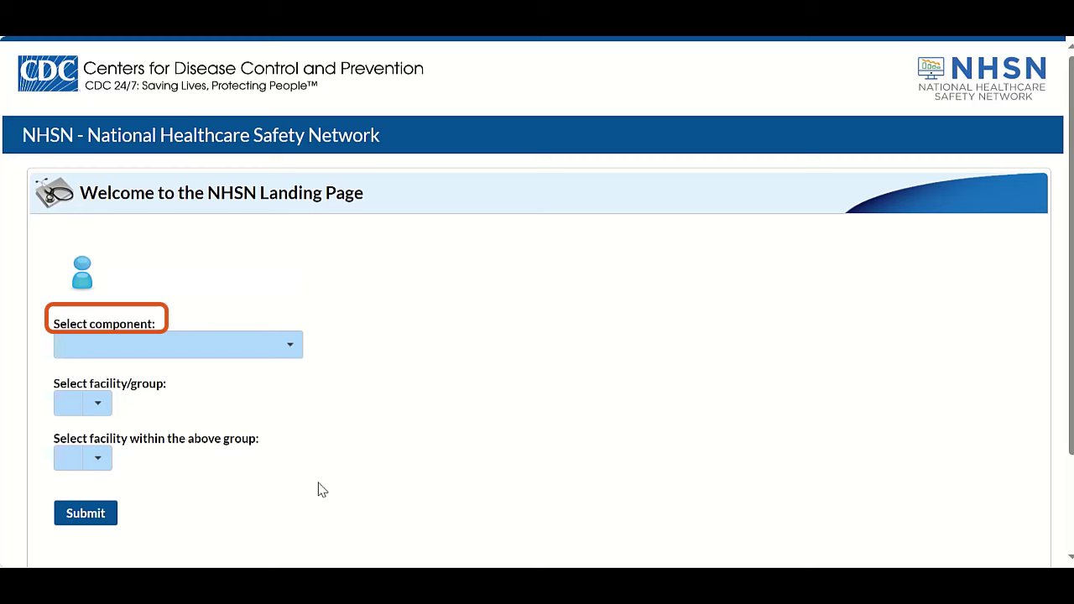
Step: Enter NHSN with the Neonatal component and Training Video Test Facility 2 (ID 57730)
{"action": "left_click", "coordinate": [213, 345]}
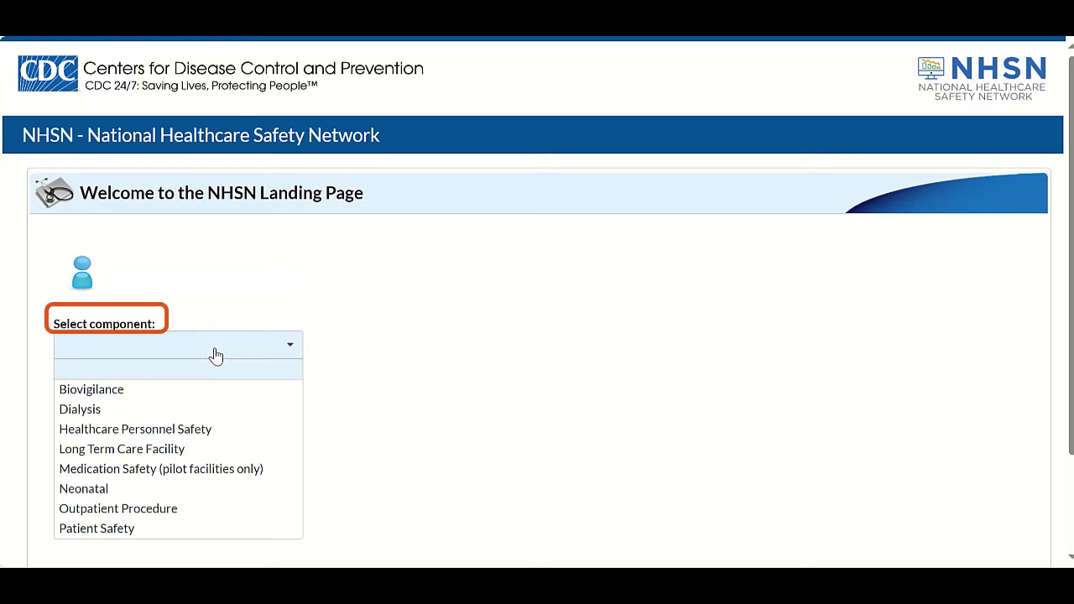
{"action": "left_click", "coordinate": [139, 489]}
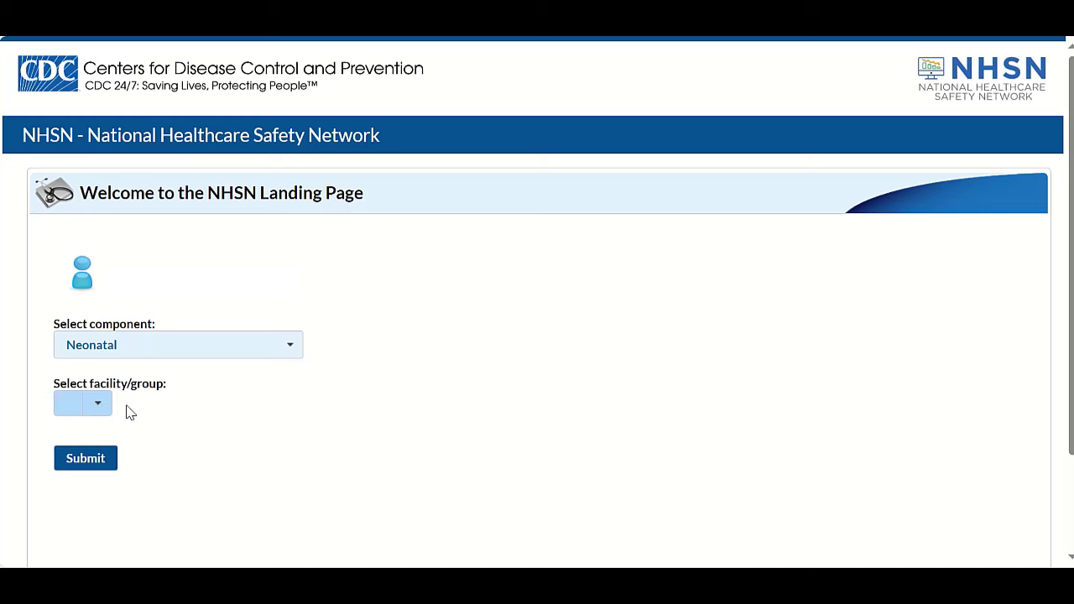
{"action": "left_click", "coordinate": [96, 403]}
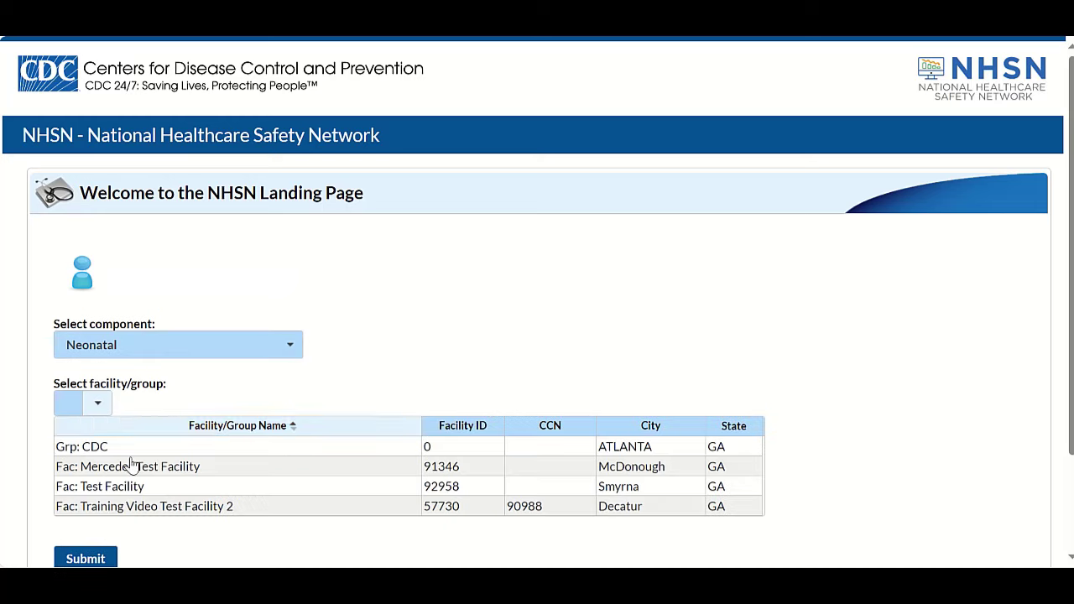
{"action": "left_click", "coordinate": [144, 514]}
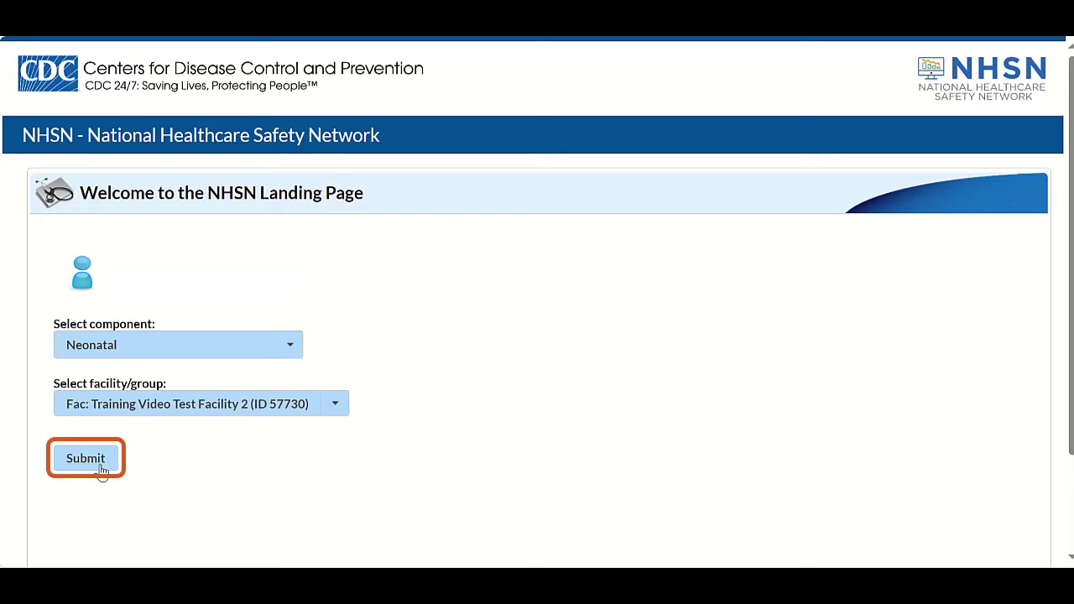
{"action": "left_click", "coordinate": [101, 468]}
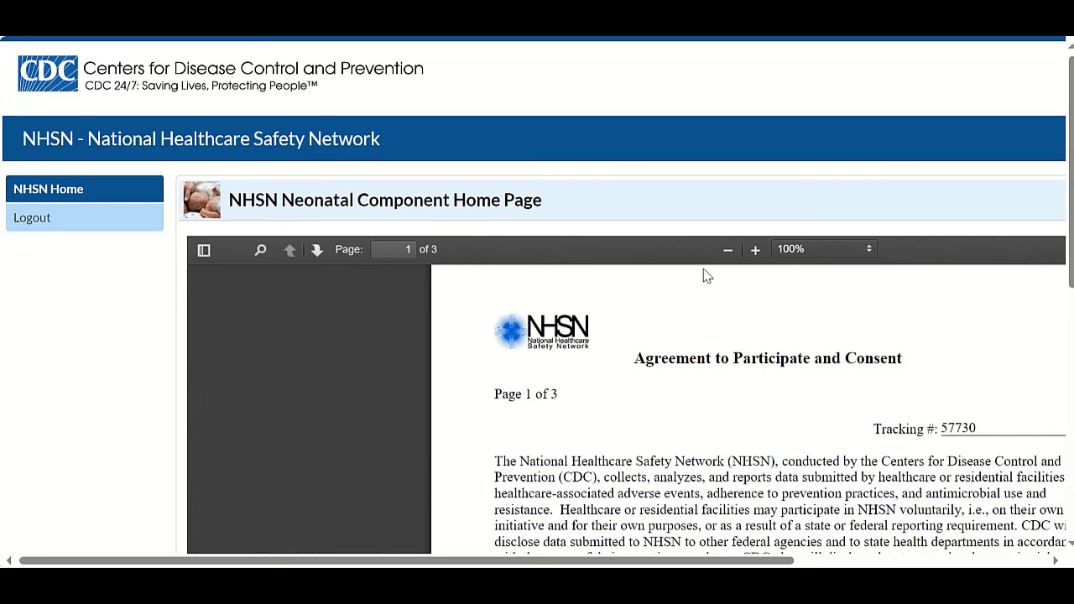
Step: Tick Accept in the Neonatal row of the contacts table and submit the consent agreement
{"action": "left_click_drag", "start_coordinate": [1070, 269], "coordinate": [1069, 515]}
{"action": "scroll", "coordinate": [536, 336], "scroll_direction": "right", "scroll_amount": 3}
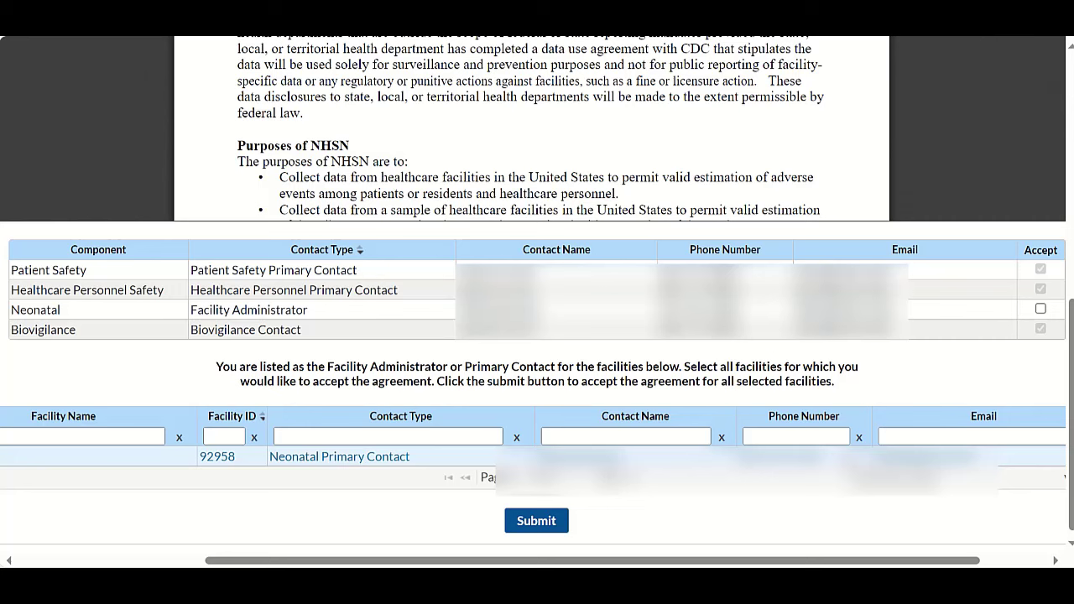
{"action": "left_click", "coordinate": [1041, 311]}
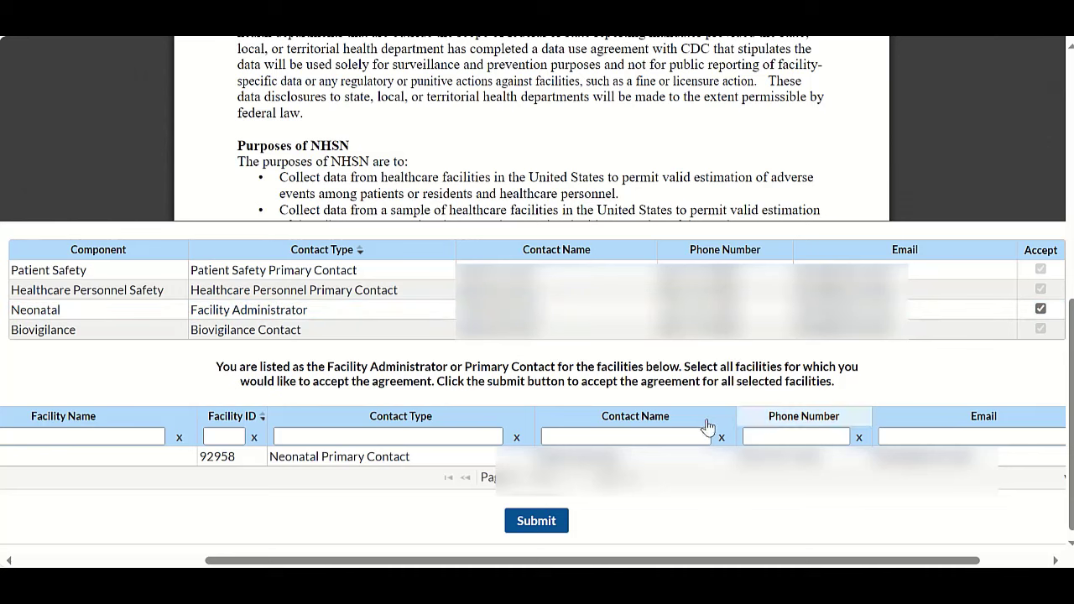
{"action": "left_click", "coordinate": [535, 522]}
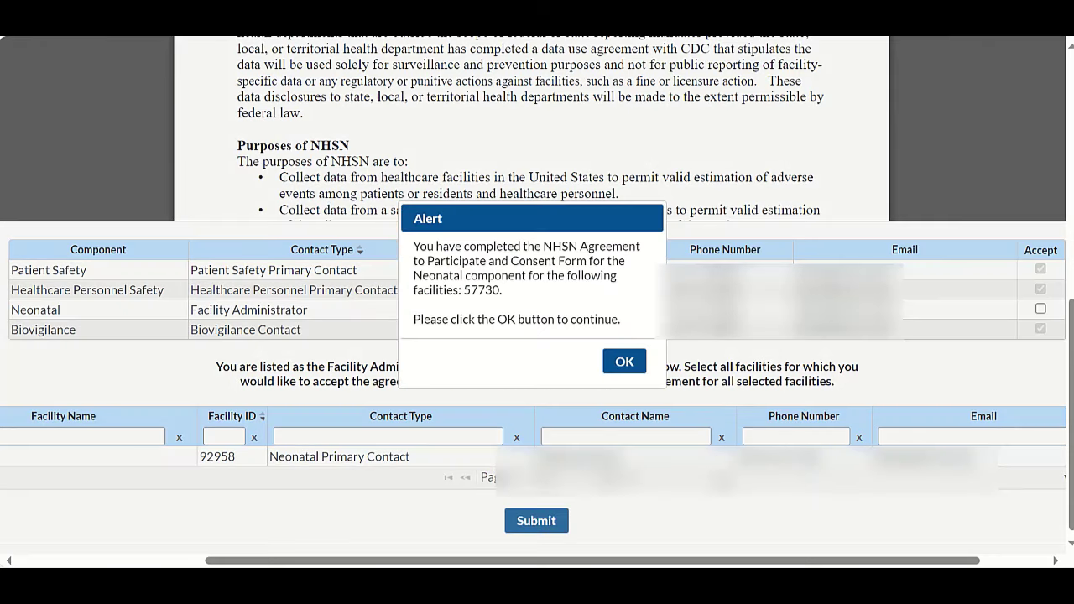